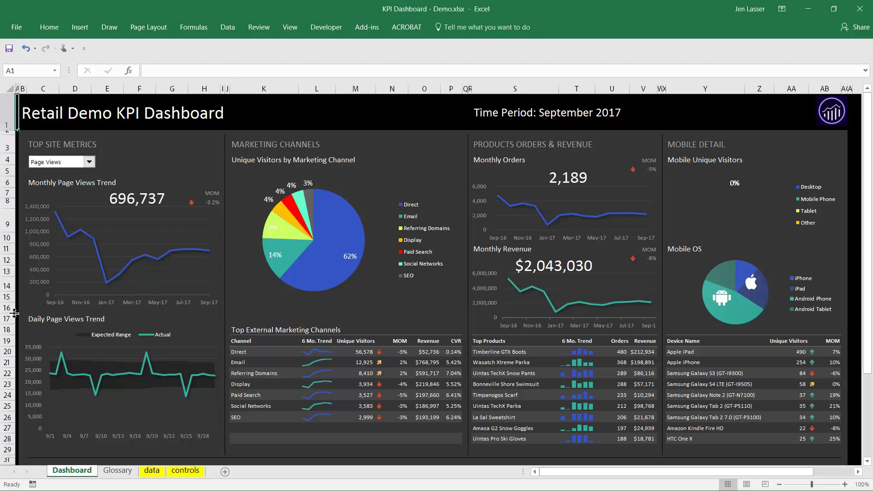
Zoom to the range A16:K29 so the Daily Page Views Trend chart fills the window
{"action": "left_click_drag", "start_coordinate": [17, 309], "coordinate": [293, 452]}
{"action": "left_click", "coordinate": [290, 27]}
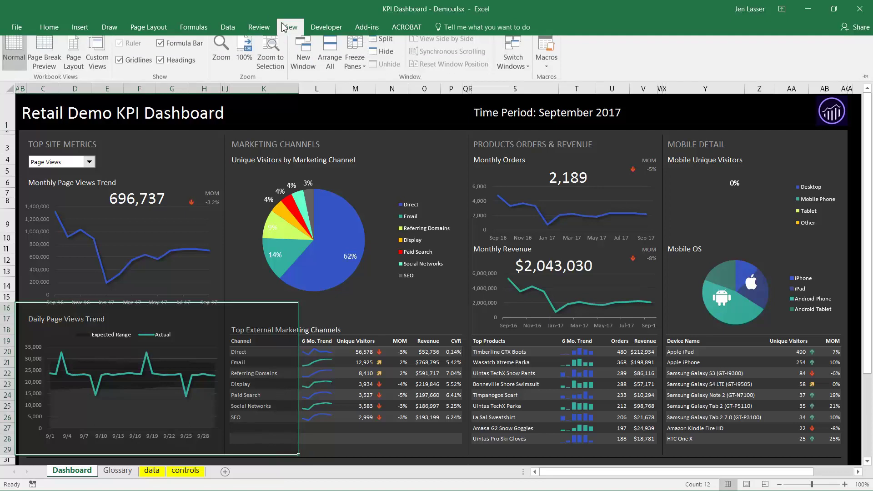
{"action": "left_click", "coordinate": [269, 57]}
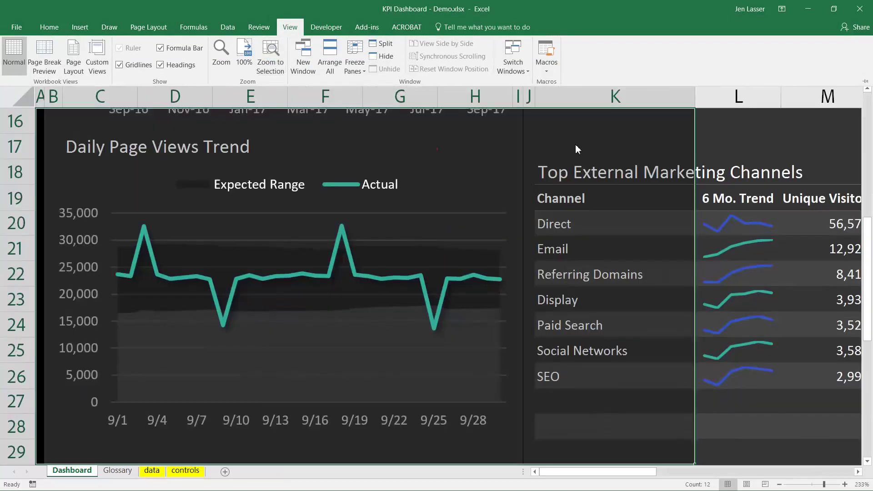
{"action": "left_click", "coordinate": [725, 146]}
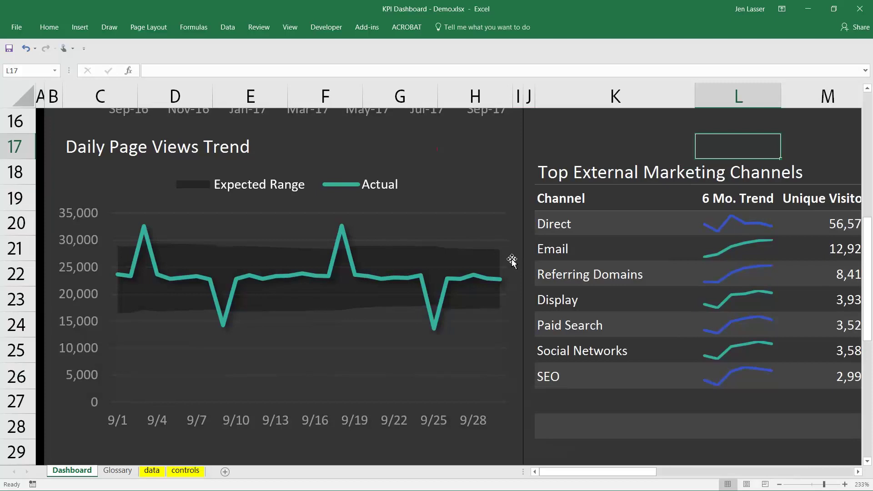
On the data sheet, delete the existing report request at BT6 and start a new request
{"action": "left_click", "coordinate": [152, 472]}
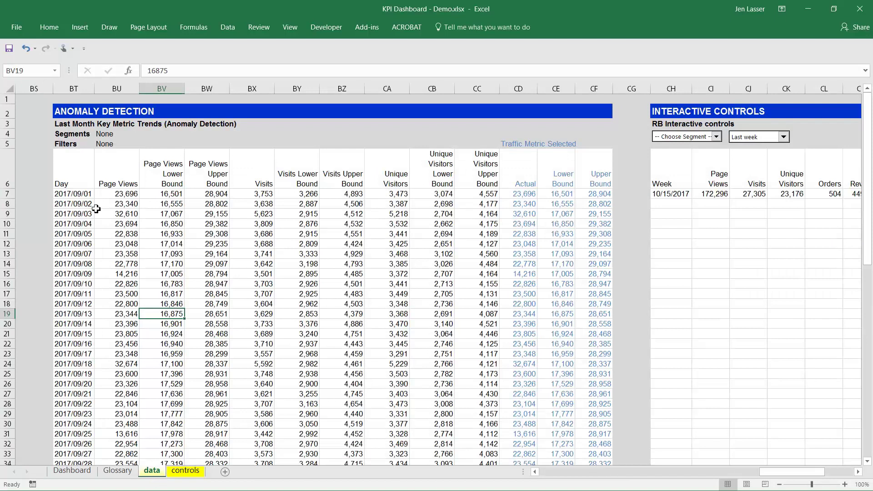
{"action": "mouse_move", "coordinate": [85, 175]}
{"action": "left_mouse_down"}
{"action": "mouse_move", "coordinate": [477, 293]}
{"action": "mouse_move", "coordinate": [481, 440]}
{"action": "left_mouse_up"}
{"action": "left_click", "coordinate": [189, 235]}
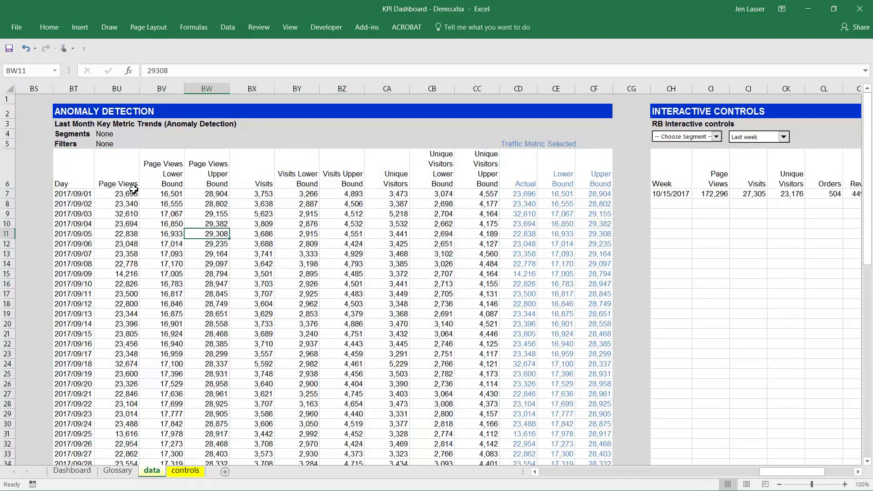
{"action": "left_click", "coordinate": [76, 173]}
{"action": "right_click", "coordinate": [76, 173]}
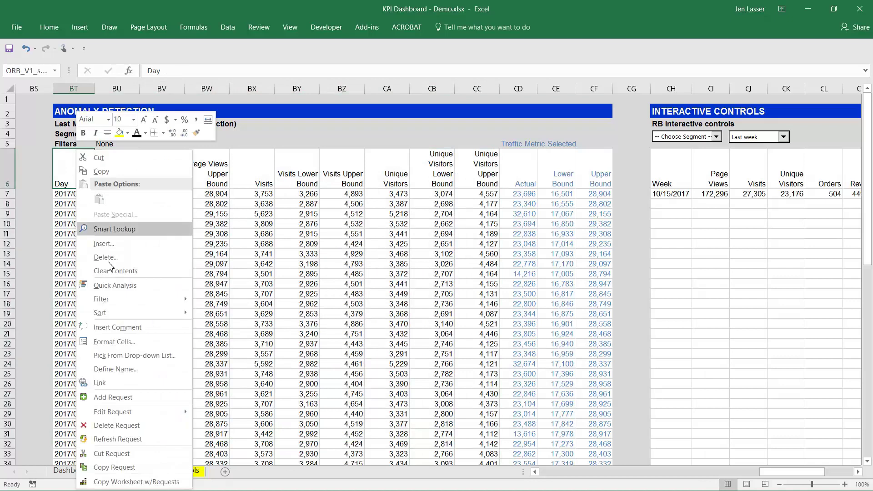
{"action": "left_click", "coordinate": [124, 431]}
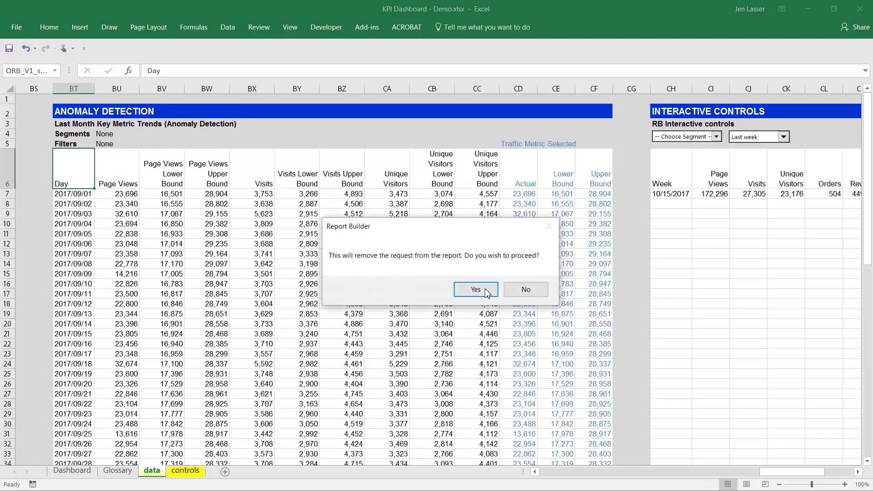
{"action": "left_click", "coordinate": [485, 287]}
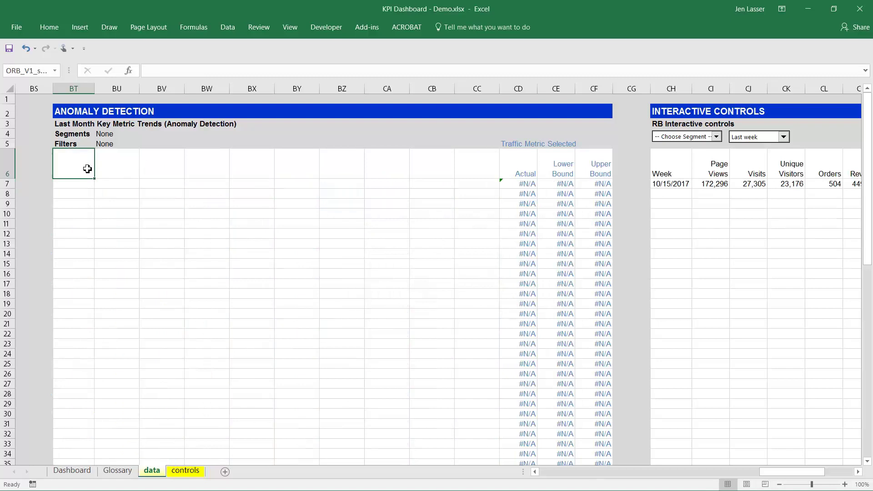
{"action": "right_click", "coordinate": [84, 169]}
{"action": "left_click", "coordinate": [128, 410]}
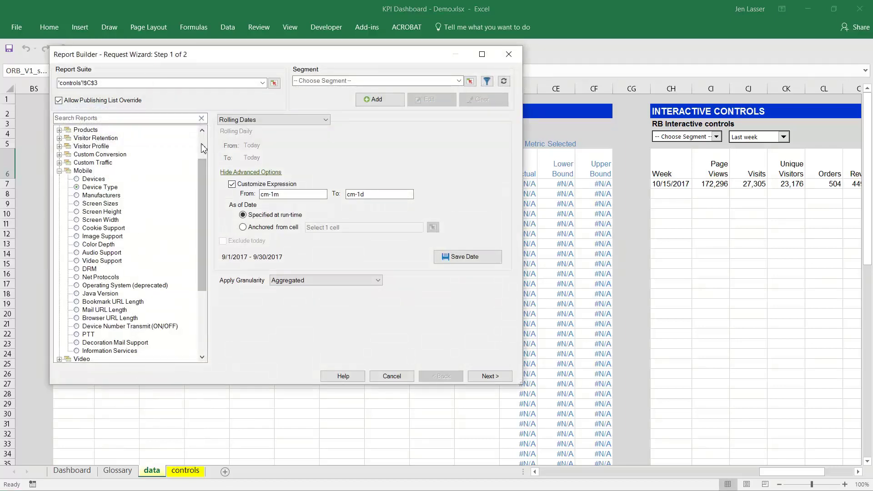
Choose the Site Metrics report under Site Metrics and apply Day granularity
{"action": "left_click", "coordinate": [203, 148]}
{"action": "left_click", "coordinate": [59, 130]}
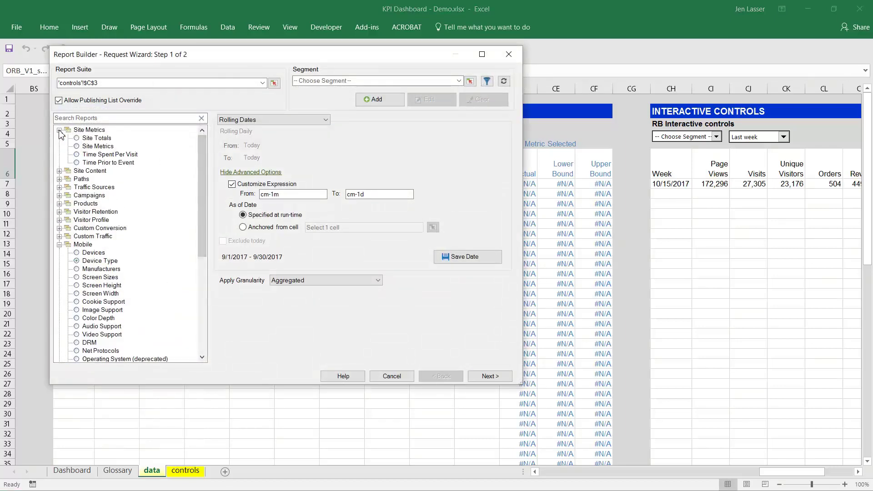
{"action": "left_click", "coordinate": [78, 148]}
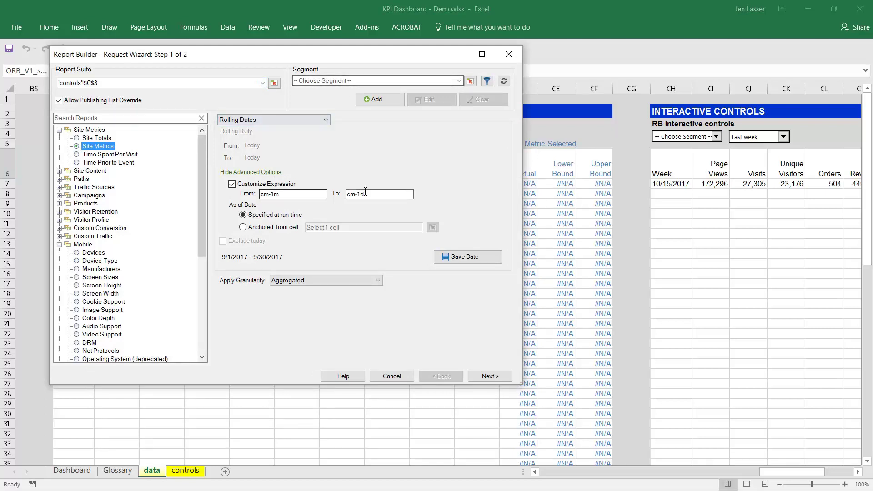
{"action": "left_click", "coordinate": [379, 281]}
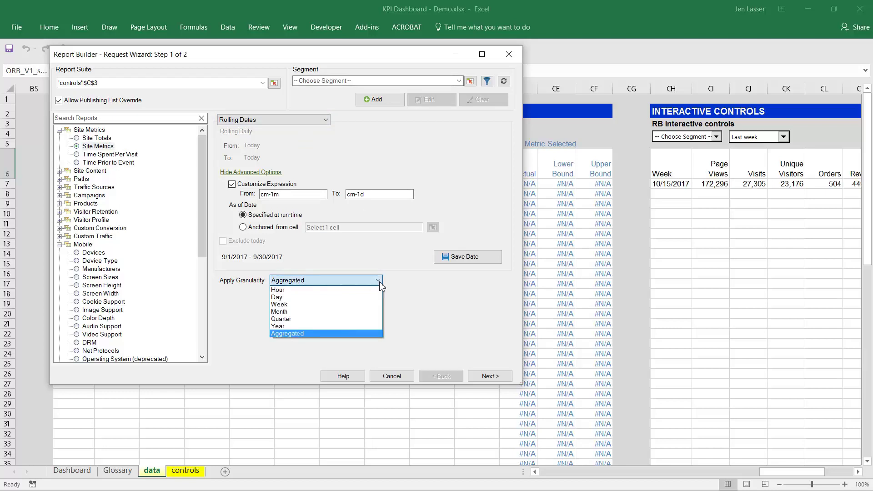
{"action": "left_click", "coordinate": [341, 298]}
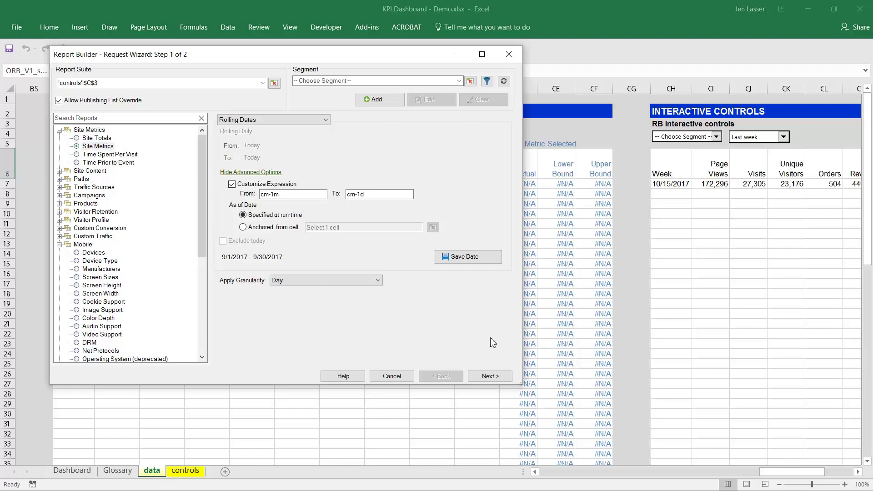
Set the request's insert location to cell $BT$6
{"action": "left_click", "coordinate": [490, 376]}
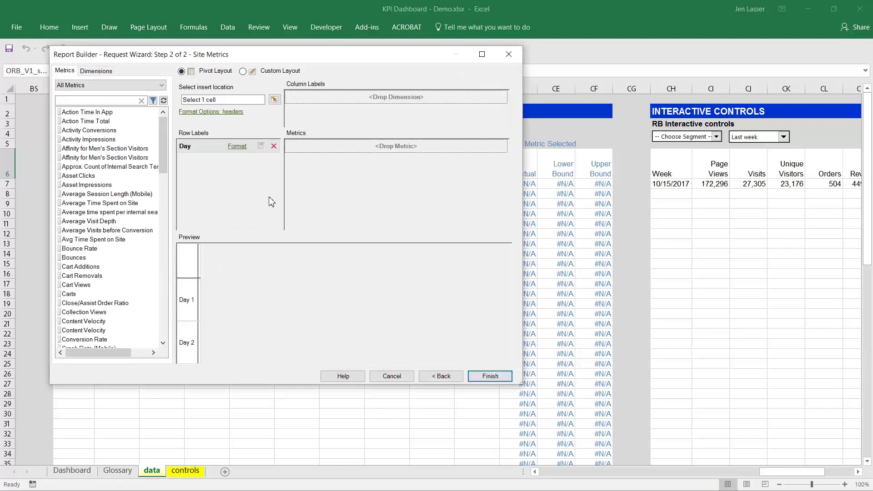
{"action": "left_click", "coordinate": [275, 101]}
{"action": "left_click", "coordinate": [74, 164]}
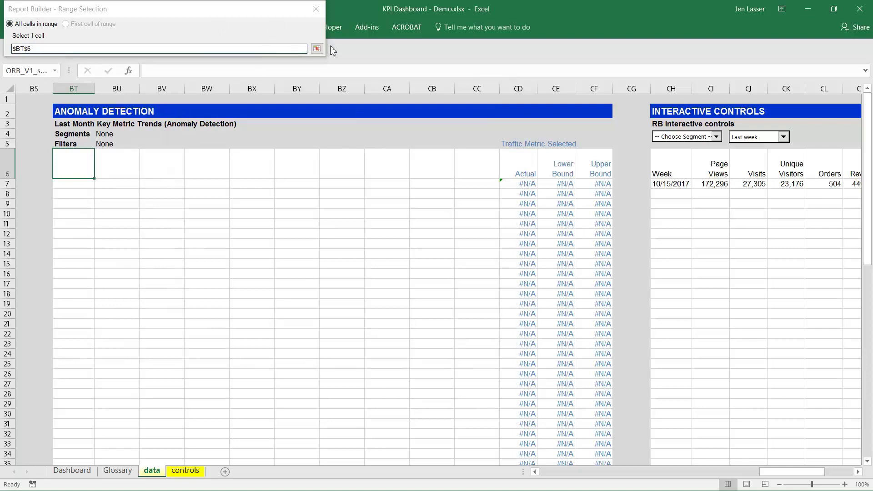
{"action": "left_click", "coordinate": [318, 48]}
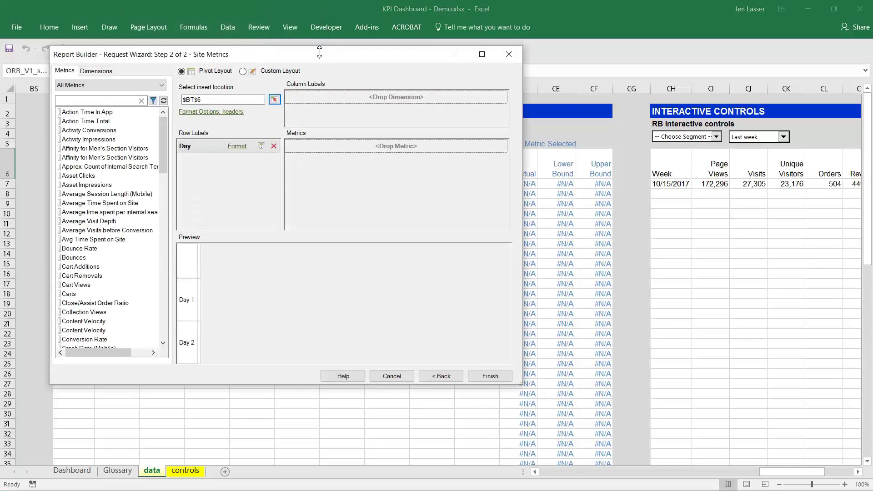
Add the Page Views metric with its Anomaly Detection Lower Bound and Upper Bound
{"action": "left_click", "coordinate": [104, 99]}
{"action": "type", "text": "page view"}
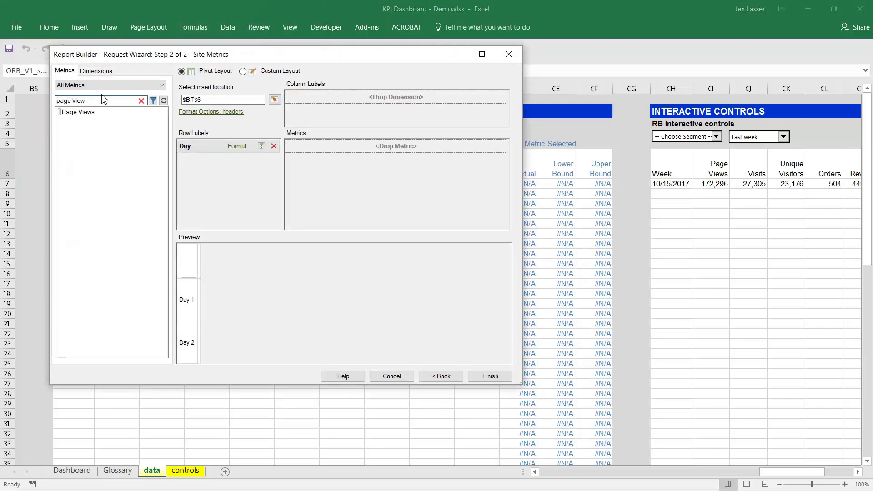
{"action": "left_click_drag", "start_coordinate": [85, 114], "coordinate": [361, 145]}
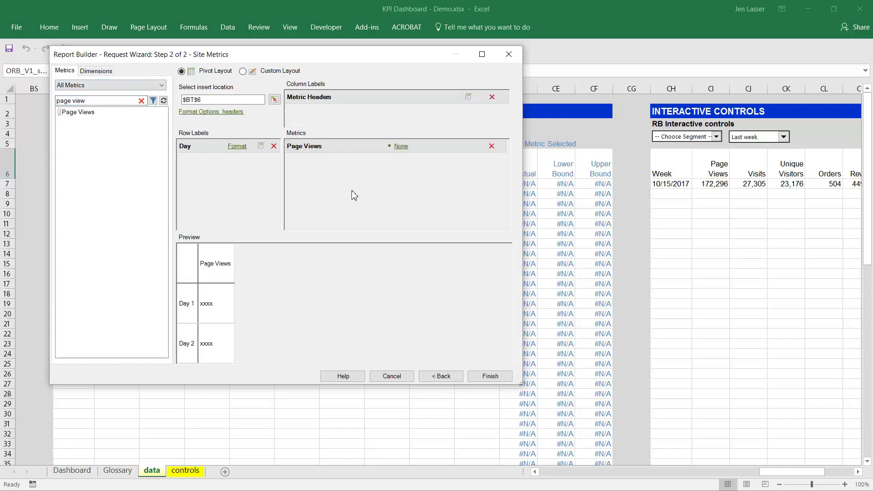
{"action": "left_click", "coordinate": [403, 147]}
{"action": "mouse_move", "coordinate": [447, 157]}
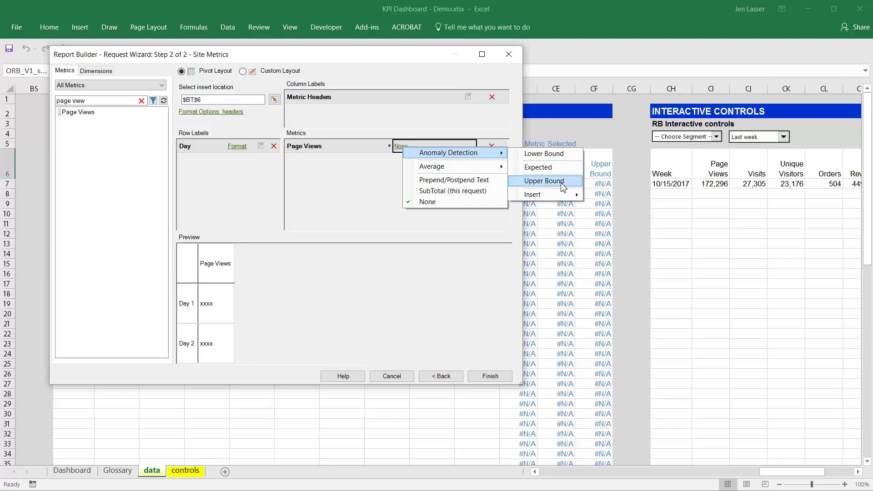
{"action": "mouse_move", "coordinate": [559, 199]}
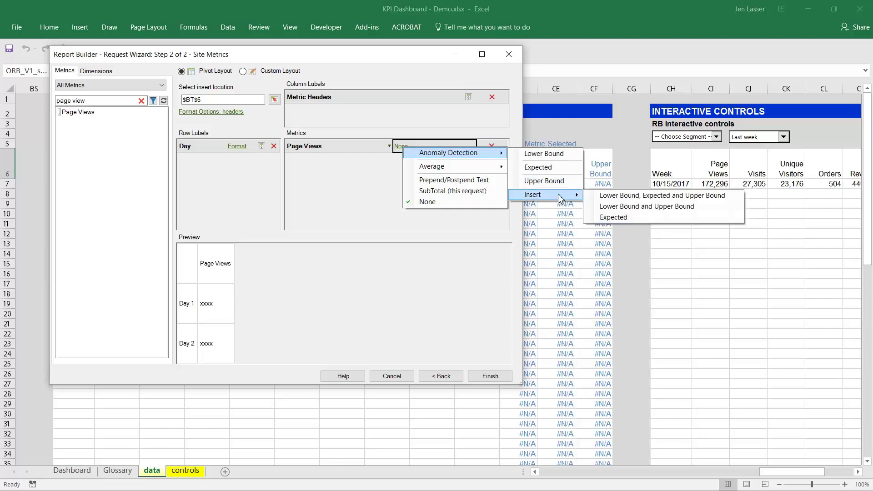
{"action": "left_click", "coordinate": [683, 211]}
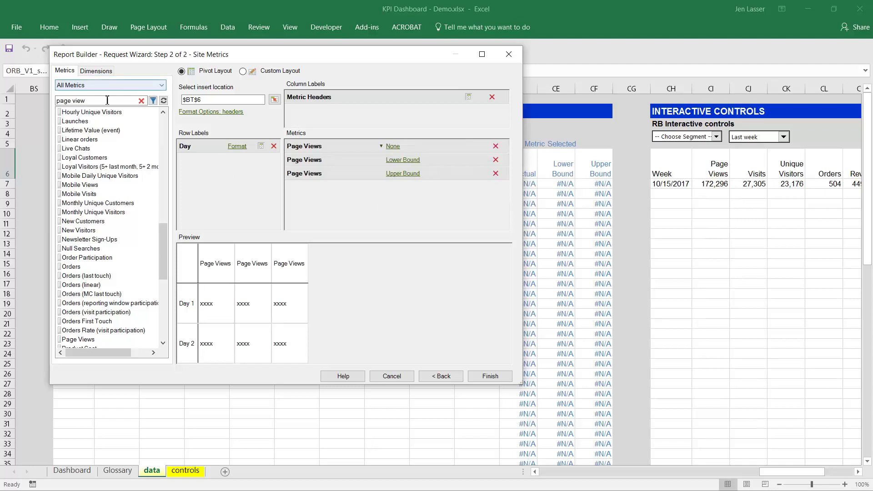
Search 'visits' and add the Visits metric with its Lower Bound and Upper Bound
{"action": "left_click_drag", "start_coordinate": [107, 100], "coordinate": [32, 61]}
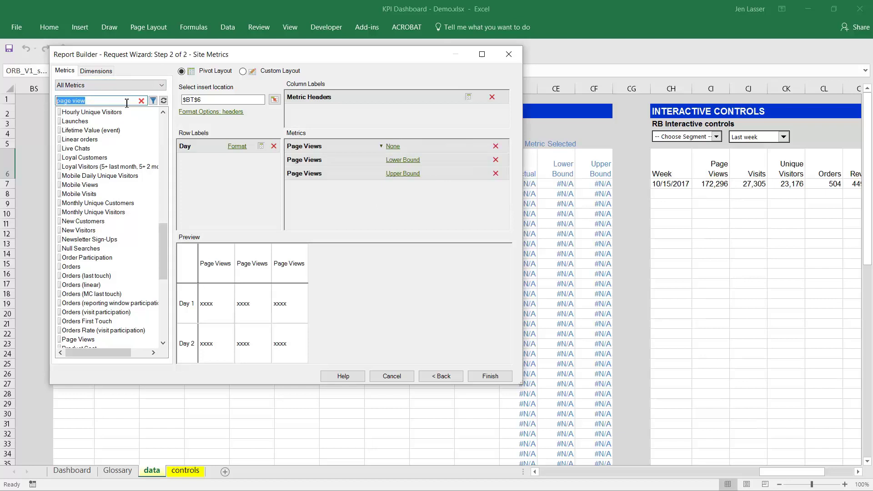
{"action": "type", "text": "visits"}
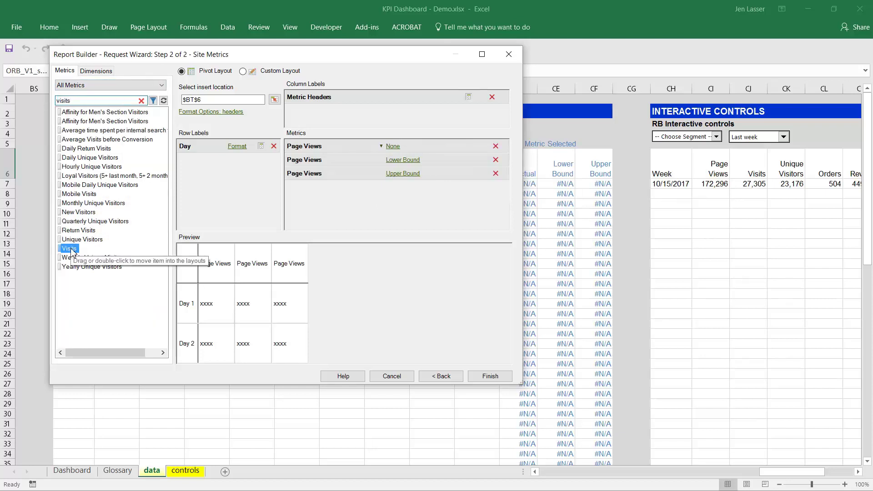
{"action": "left_click_drag", "start_coordinate": [70, 248], "coordinate": [371, 209]}
{"action": "left_click", "coordinate": [394, 188]}
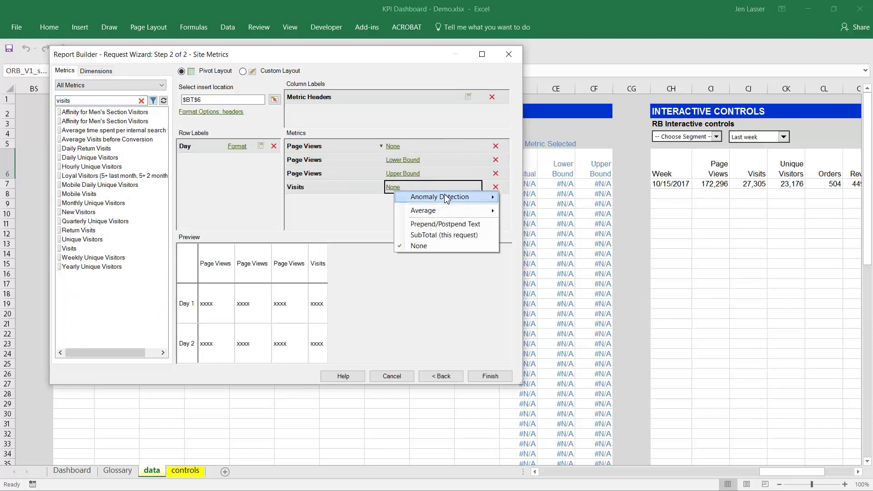
{"action": "mouse_move", "coordinate": [449, 198]}
{"action": "mouse_move", "coordinate": [537, 239]}
{"action": "left_click", "coordinate": [614, 250]}
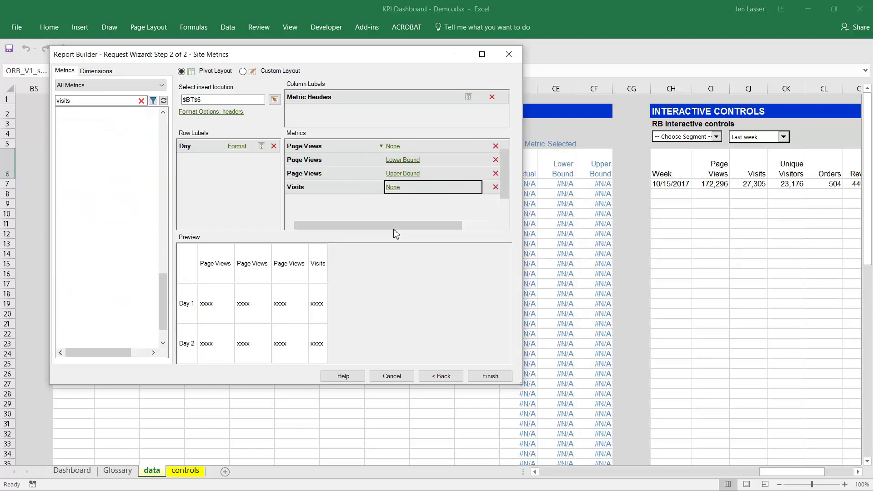
Add Unique Visitors as a metric with its Lower Bound and Upper Bound
{"action": "left_click_drag", "start_coordinate": [82, 312], "coordinate": [335, 230]}
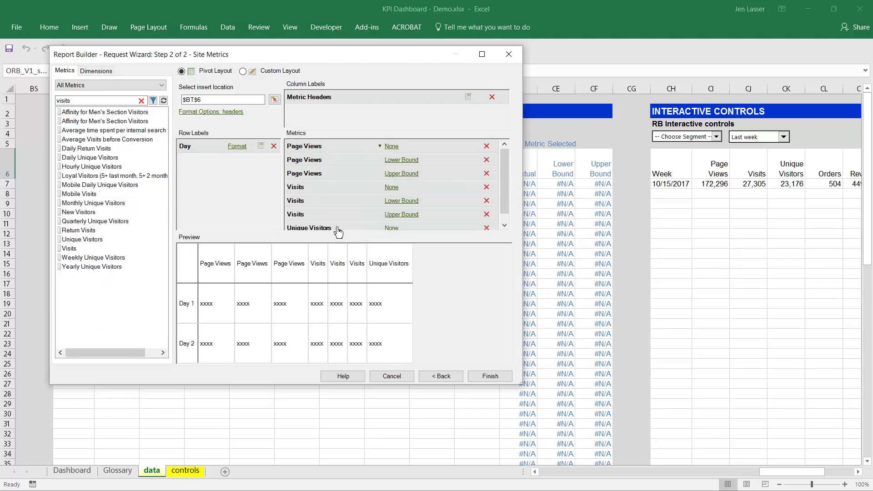
{"action": "left_click", "coordinate": [402, 231]}
{"action": "mouse_move", "coordinate": [441, 237]}
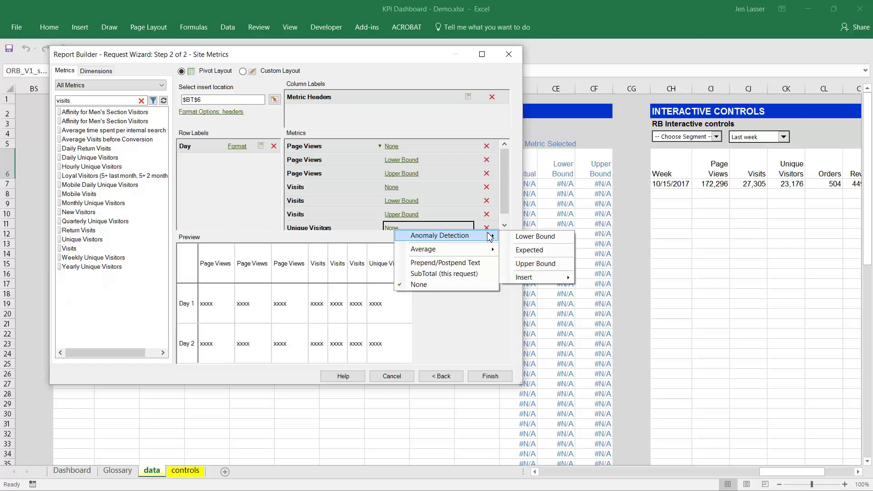
{"action": "mouse_move", "coordinate": [544, 278]}
{"action": "left_click", "coordinate": [582, 289]}
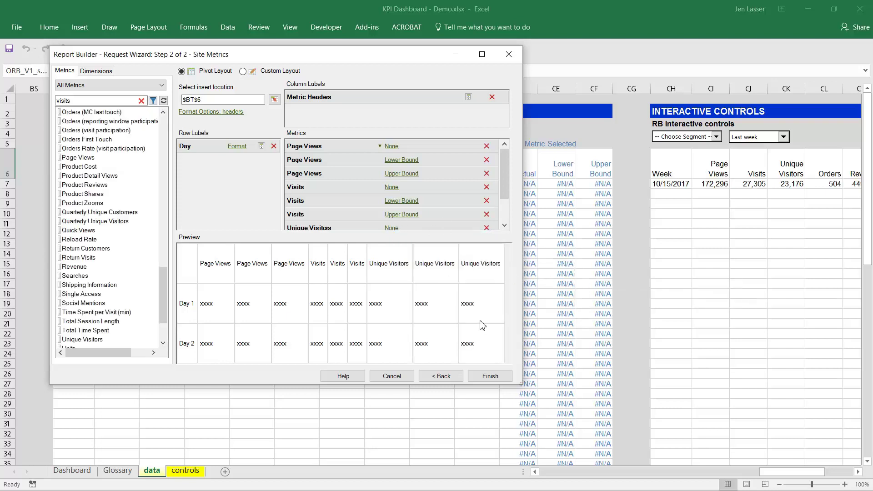
{"action": "left_click", "coordinate": [478, 377]}
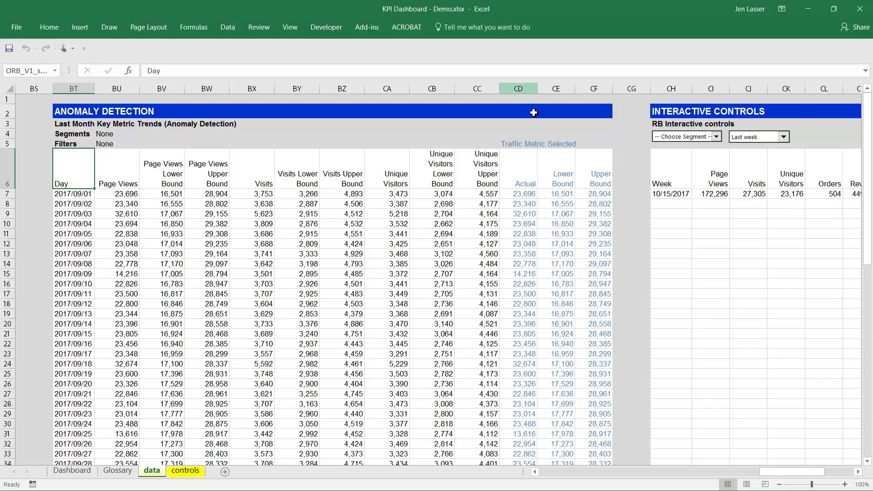
{"action": "left_click_drag", "start_coordinate": [521, 88], "coordinate": [588, 101]}
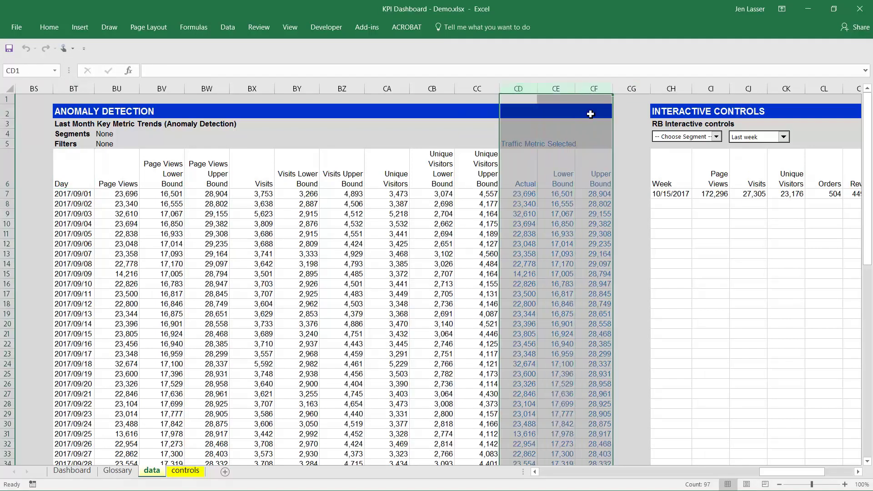
{"action": "left_click", "coordinate": [519, 133]}
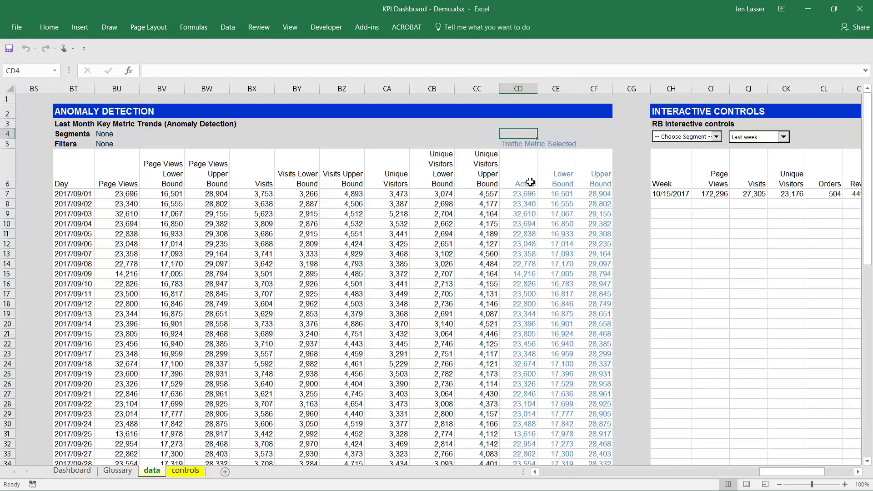
{"action": "left_click", "coordinate": [160, 170]}
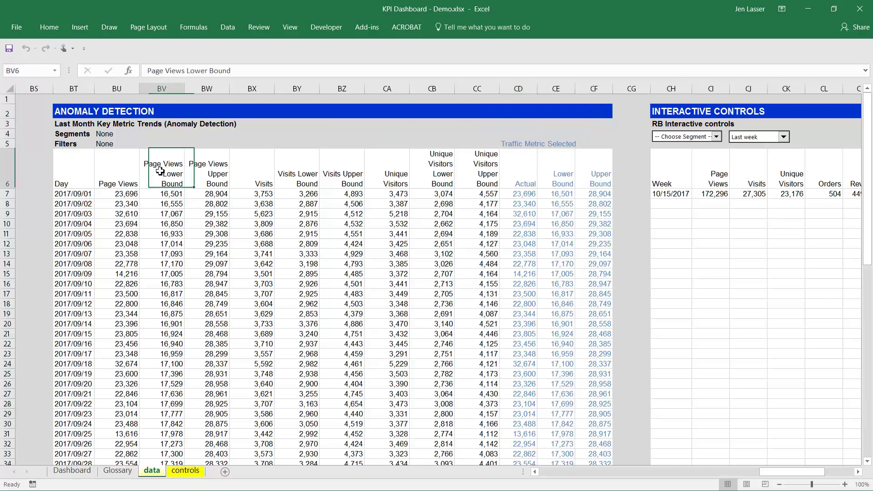
{"action": "left_click", "coordinate": [254, 172]}
{"action": "left_click", "coordinate": [380, 178]}
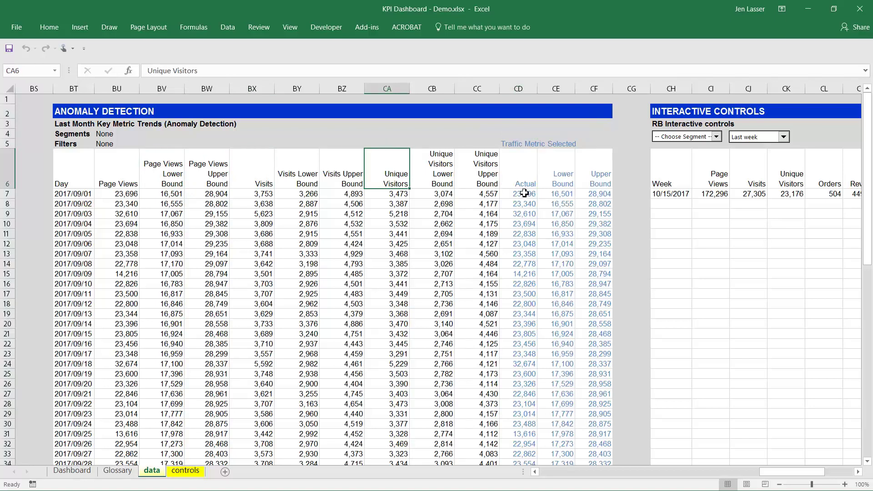
{"action": "left_click_drag", "start_coordinate": [525, 193], "coordinate": [599, 283]}
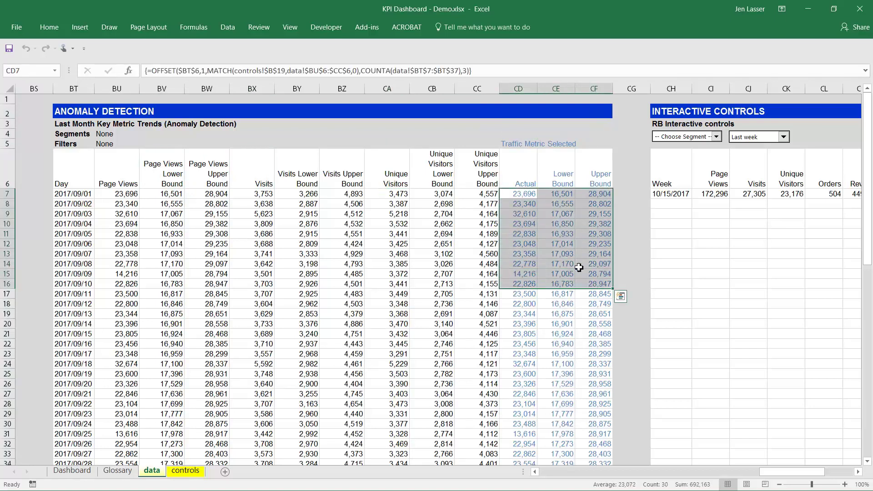
{"action": "left_click", "coordinate": [565, 255]}
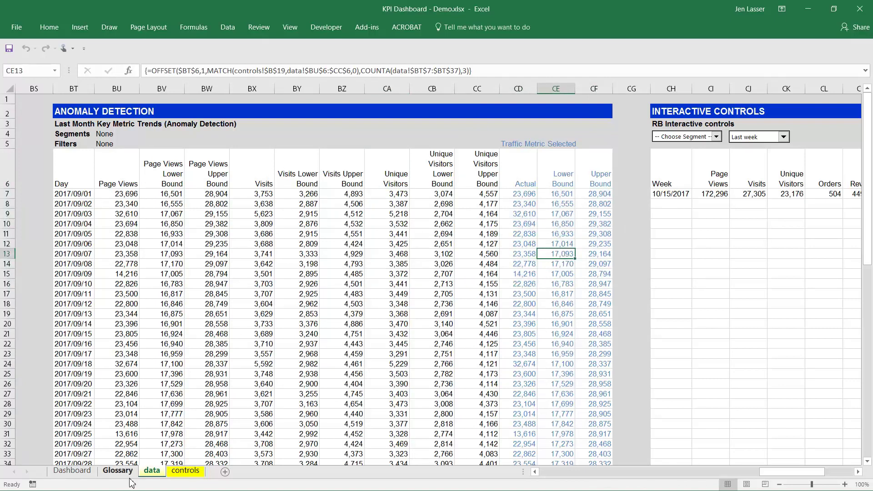
On the Dashboard, open Select Data from the Lower Bound series and select the Actual entry
{"action": "left_click", "coordinate": [81, 476]}
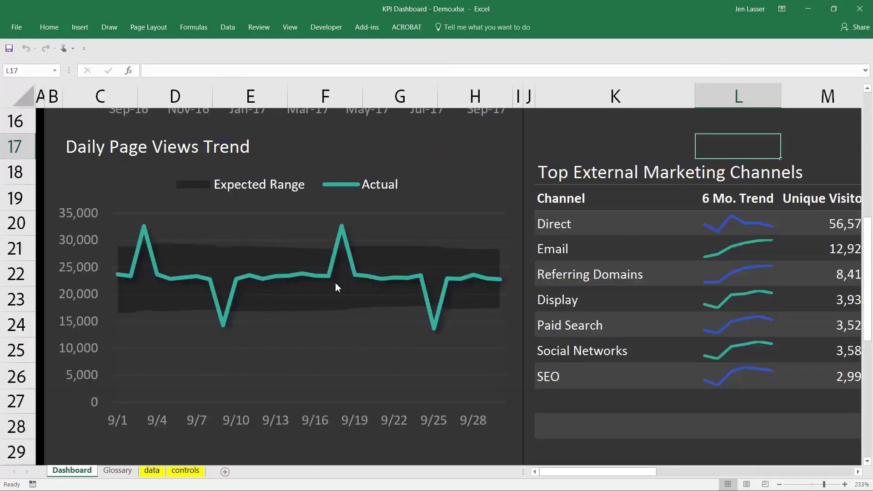
{"action": "right_click", "coordinate": [352, 338]}
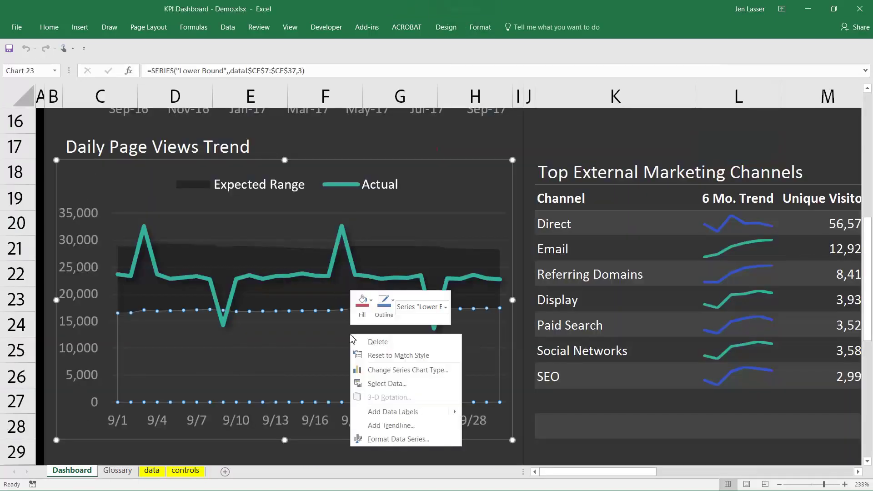
{"action": "left_click", "coordinate": [392, 384]}
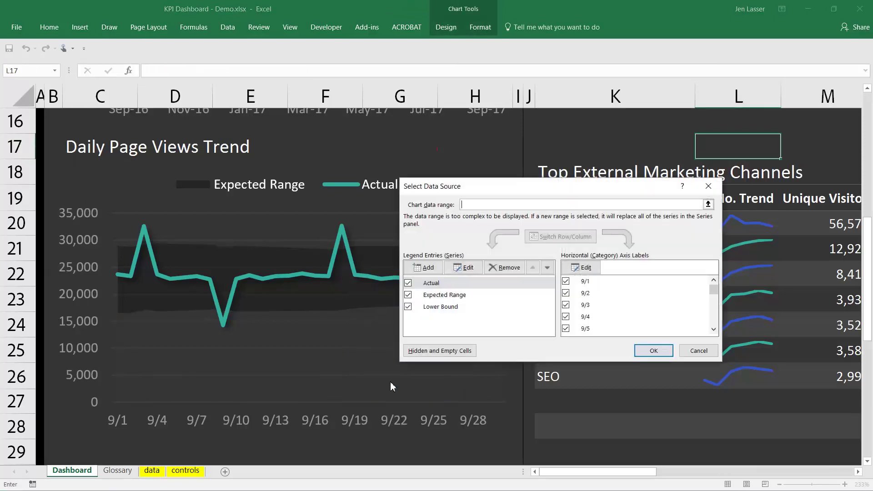
{"action": "left_click", "coordinate": [457, 287]}
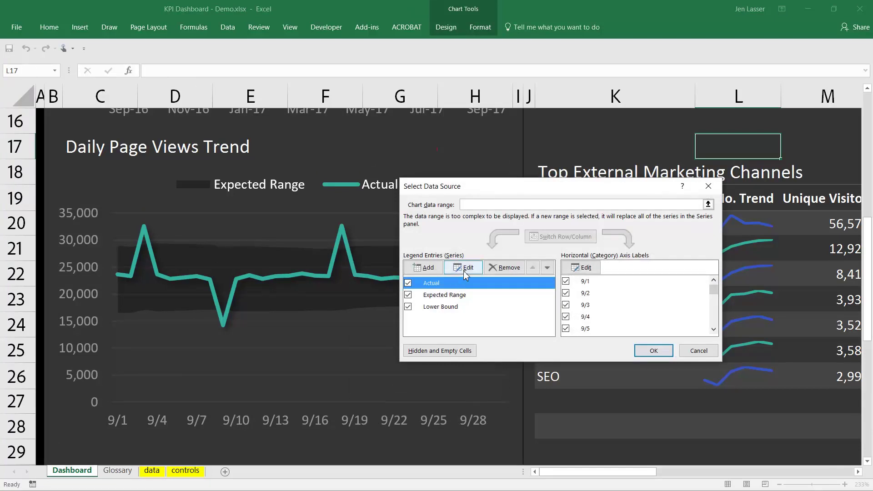
{"action": "left_click", "coordinate": [464, 269]}
{"action": "key", "text": "Tab"}
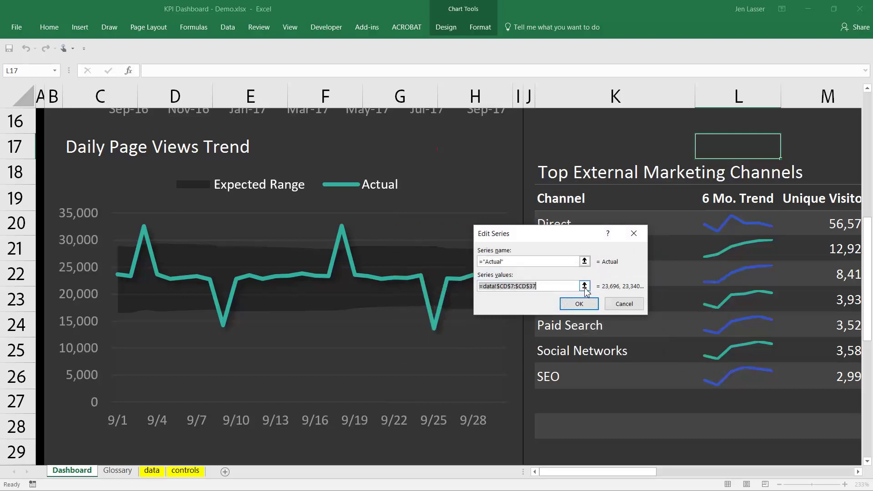
{"action": "left_click", "coordinate": [585, 287]}
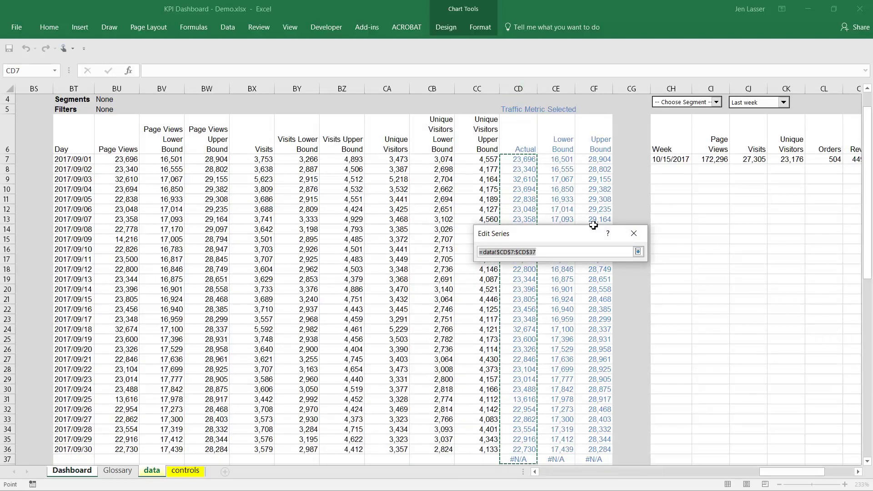
{"action": "left_click", "coordinate": [638, 252]}
{"action": "left_click", "coordinate": [578, 304]}
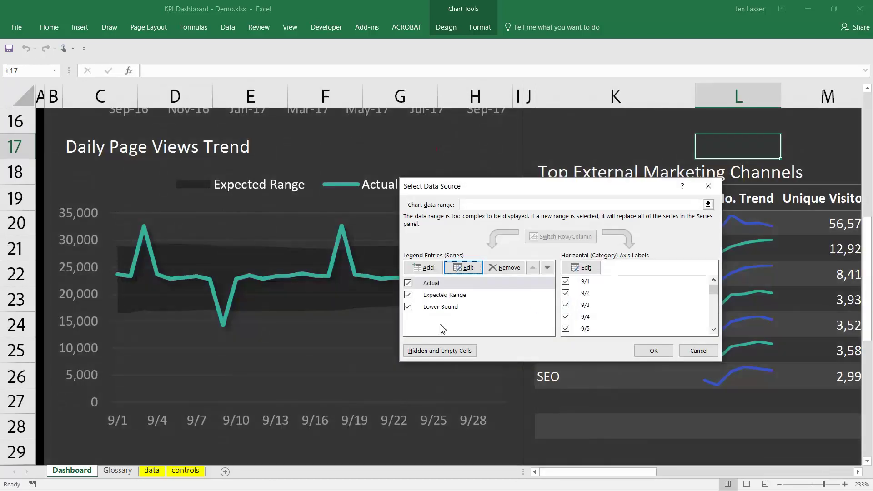
{"action": "left_click", "coordinate": [451, 296]}
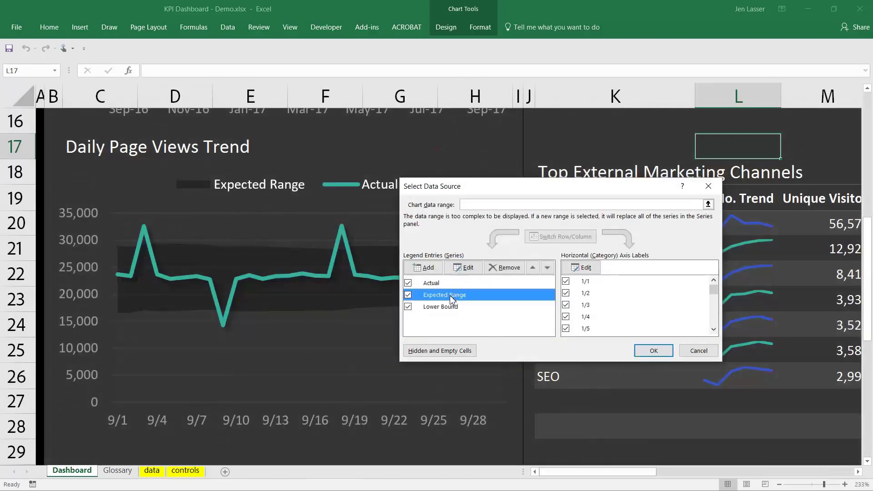
{"action": "left_click", "coordinate": [462, 269]}
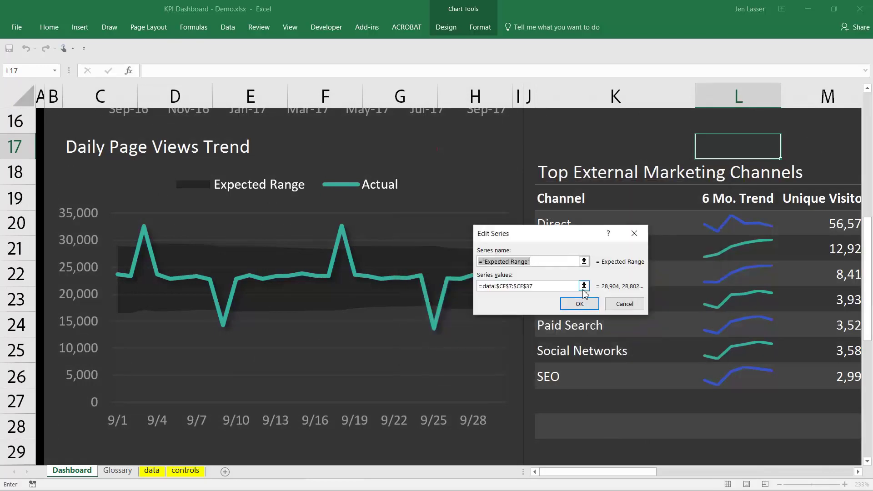
{"action": "key", "text": "Tab"}
{"action": "left_click", "coordinate": [585, 286]}
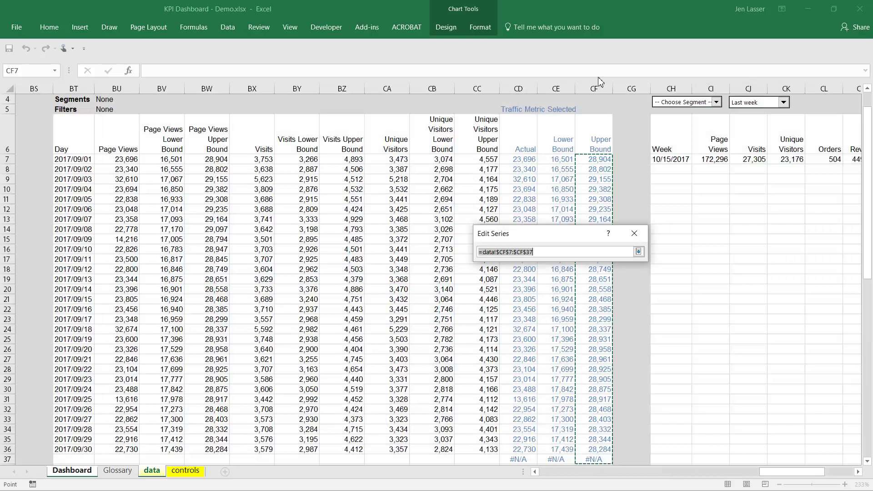
{"action": "left_click", "coordinate": [639, 253]}
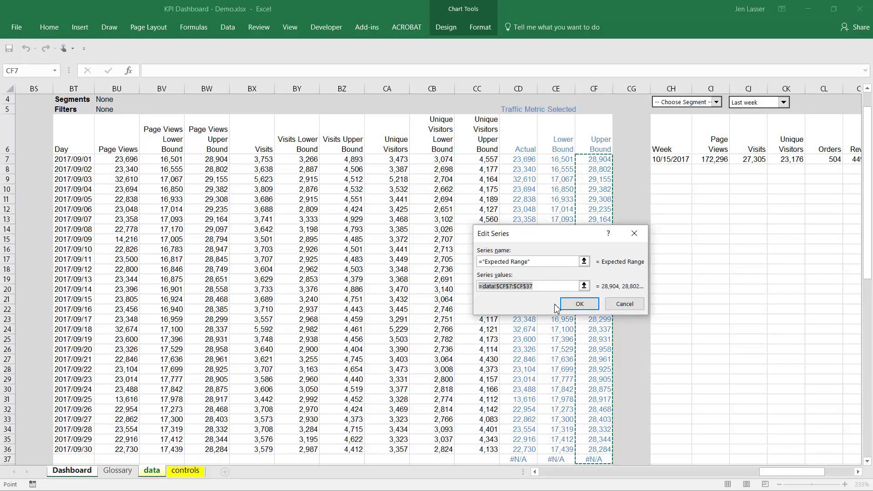
{"action": "left_click", "coordinate": [578, 304]}
{"action": "left_click", "coordinate": [451, 308]}
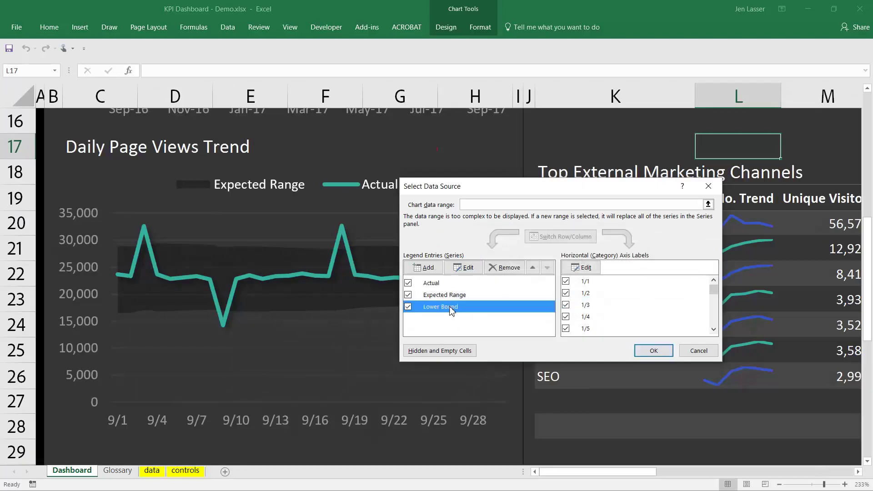
{"action": "left_click", "coordinate": [478, 269]}
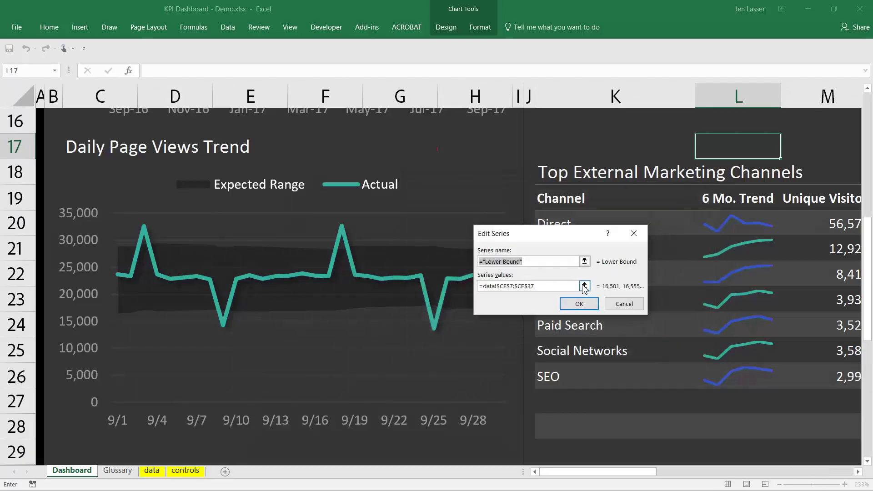
{"action": "left_click", "coordinate": [584, 285]}
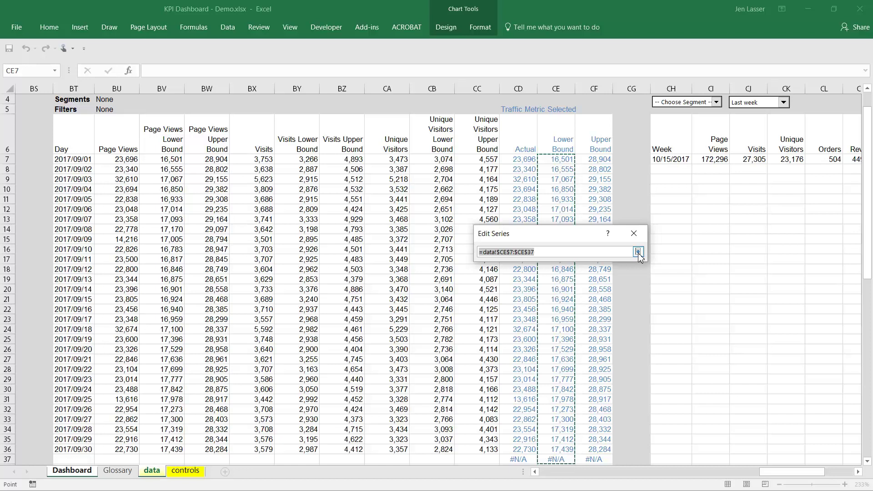
{"action": "left_click", "coordinate": [638, 253]}
{"action": "left_click", "coordinate": [579, 304]}
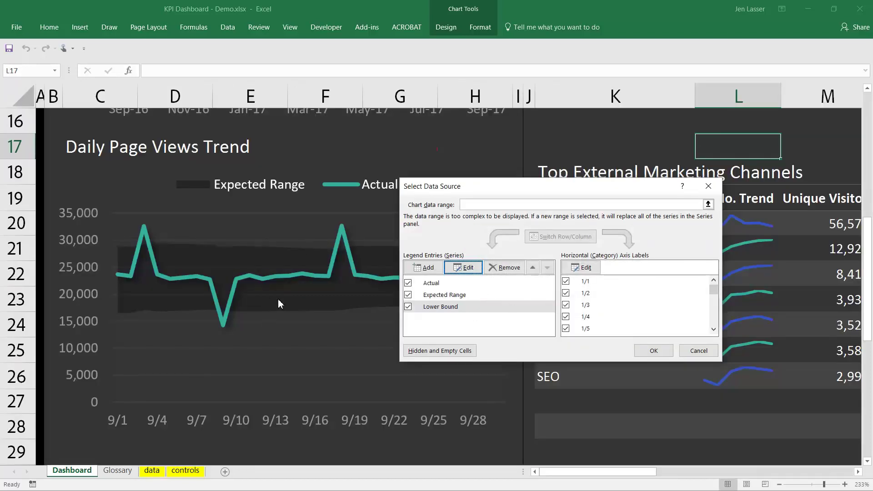
Check the Actual and Lower Bound series, cancel Select Data Source, then inspect the Expected Range band
{"action": "left_click", "coordinate": [451, 284]}
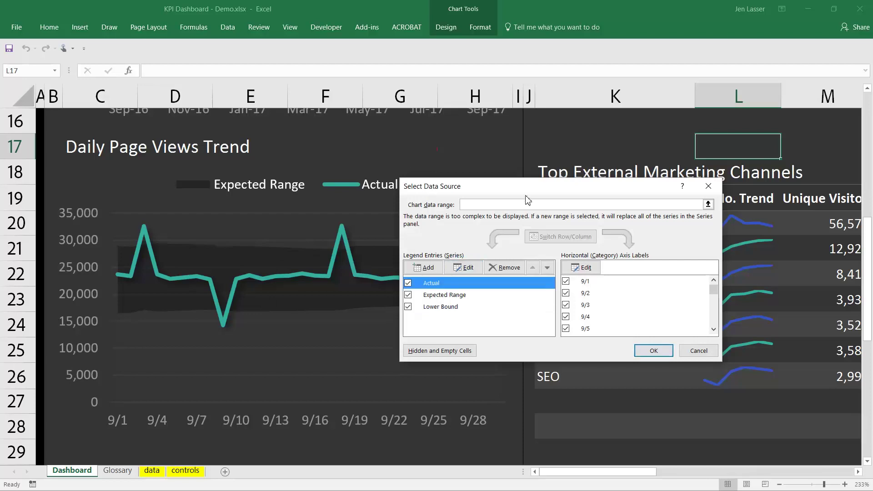
{"action": "left_click_drag", "start_coordinate": [527, 191], "coordinate": [655, 197]}
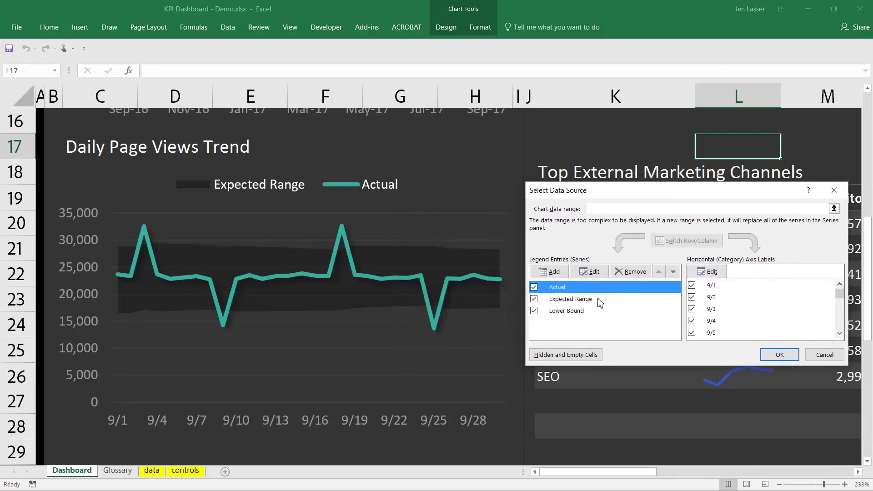
{"action": "left_click", "coordinate": [578, 312]}
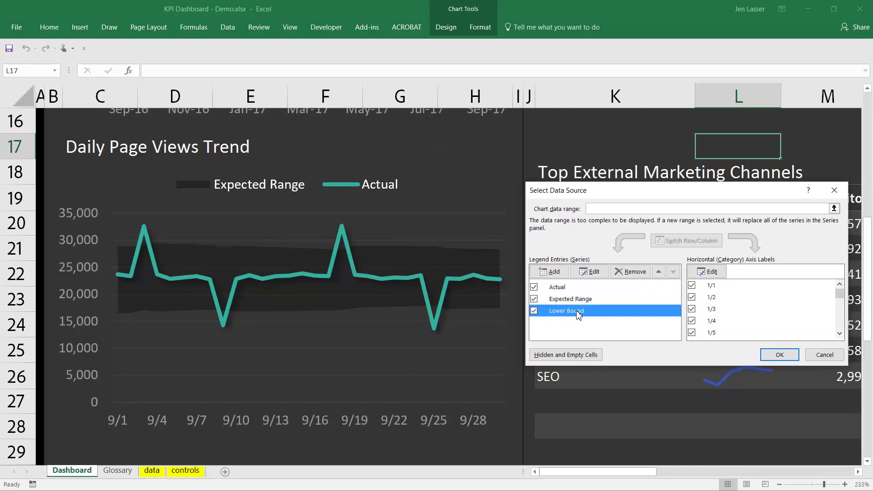
{"action": "left_click", "coordinate": [824, 355]}
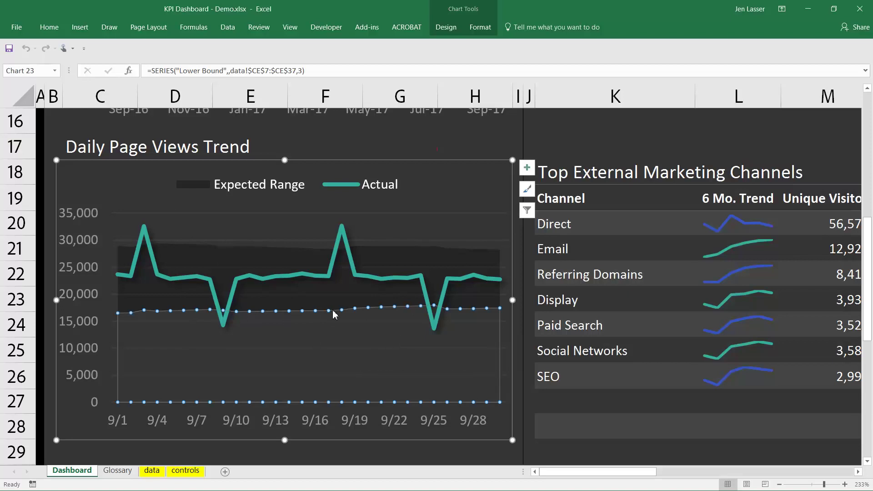
{"action": "left_click", "coordinate": [424, 260]}
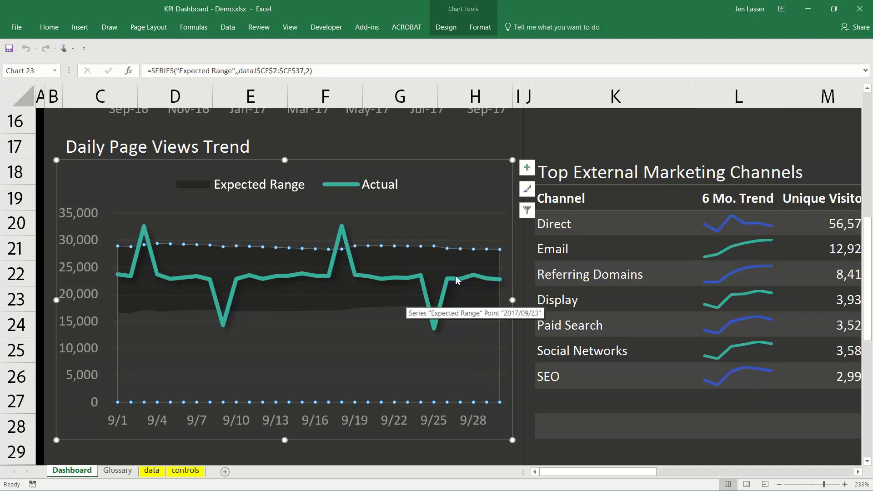
{"action": "left_click", "coordinate": [520, 231]}
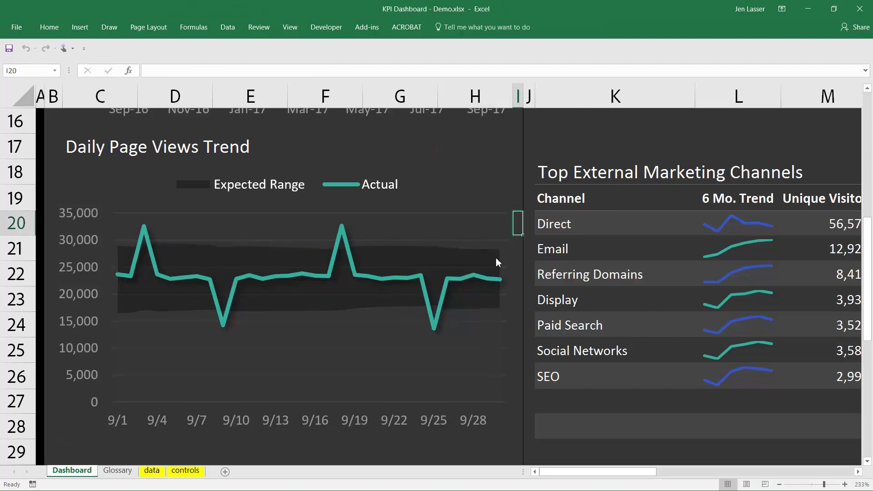
{"action": "right_click", "coordinate": [382, 331]}
{"action": "left_click", "coordinate": [420, 377]}
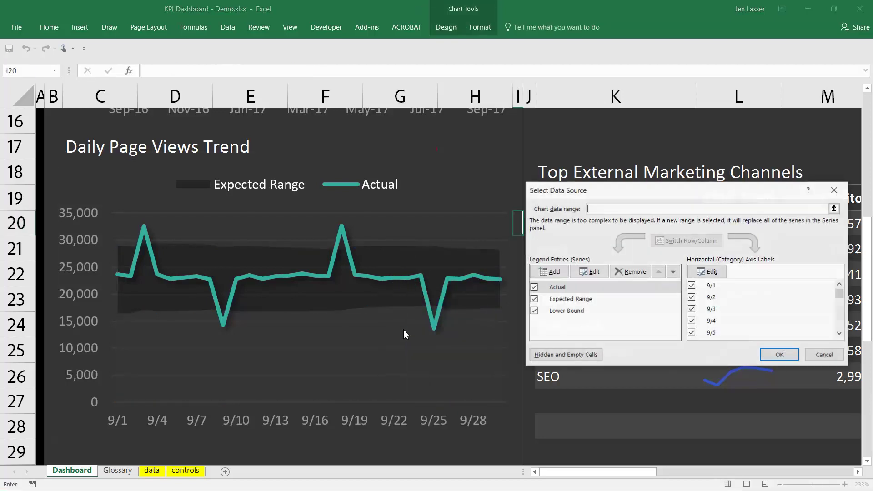
{"action": "left_click", "coordinate": [591, 299]}
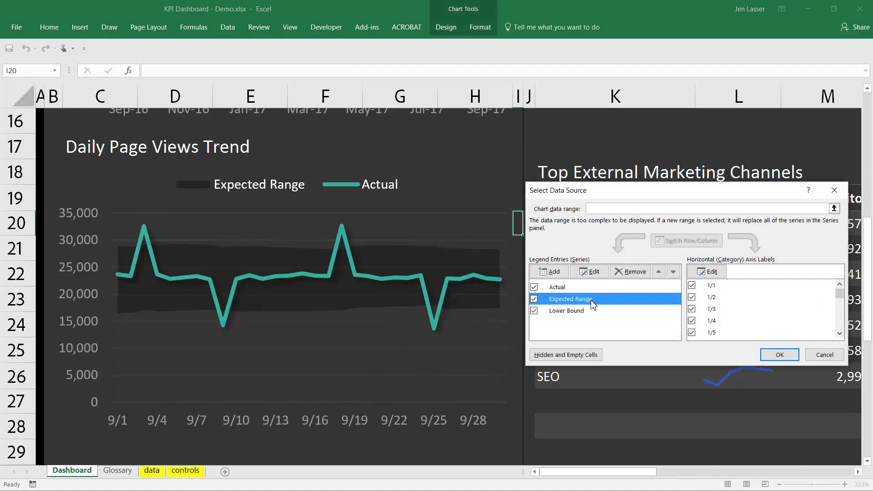
{"action": "left_click", "coordinate": [589, 313]}
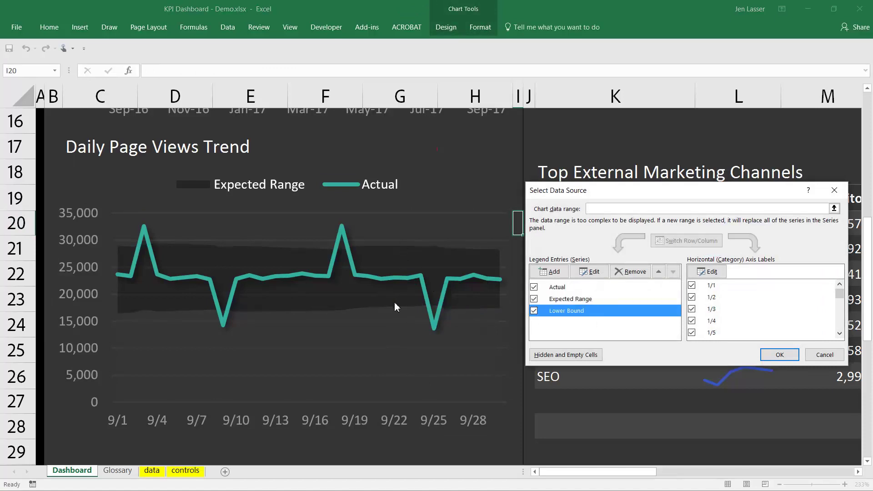
{"action": "left_click", "coordinate": [597, 288]}
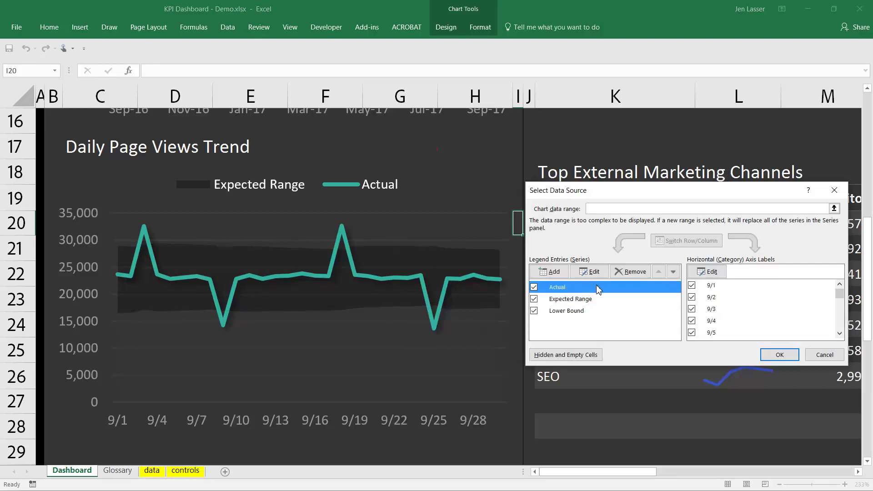
{"action": "left_click", "coordinate": [575, 303]}
{"action": "left_click", "coordinate": [577, 314]}
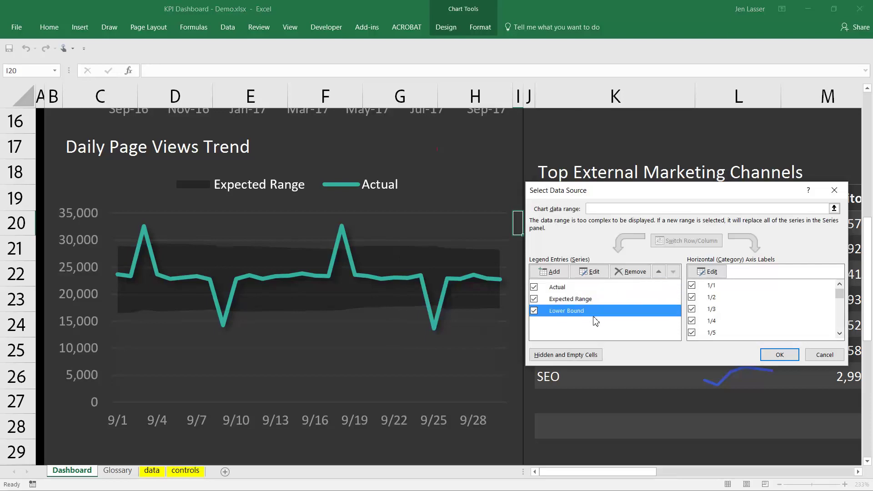
{"action": "left_click", "coordinate": [821, 359]}
{"action": "left_click", "coordinate": [521, 139]}
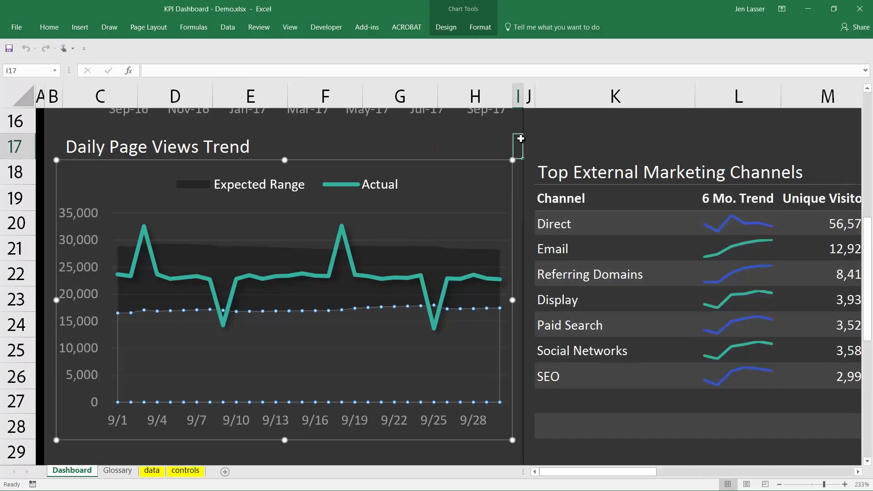